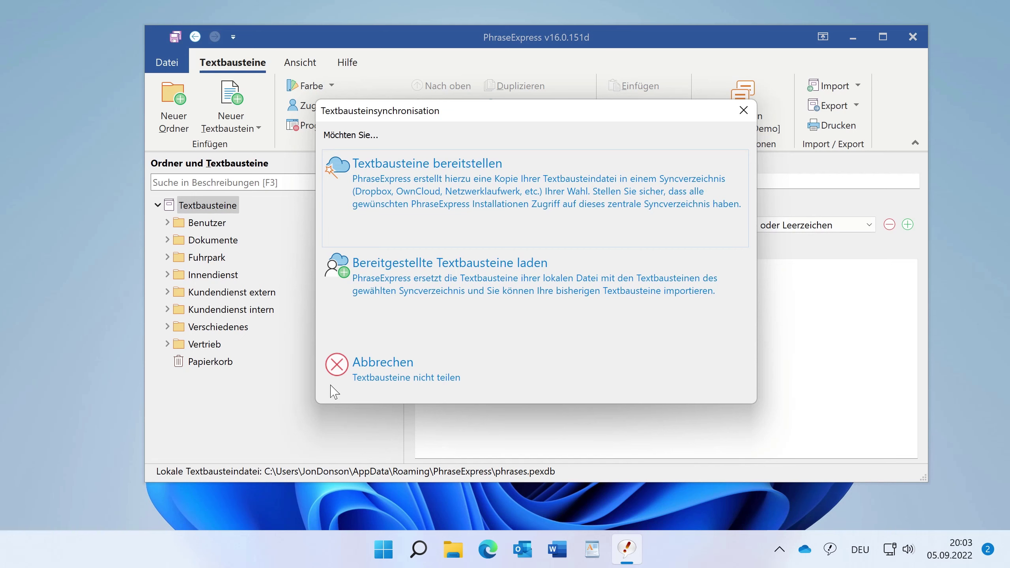
- Provide the text modules for synchronisation in the pex folder of OneDrive - Bartels Media GmbH
left_click(502, 195)
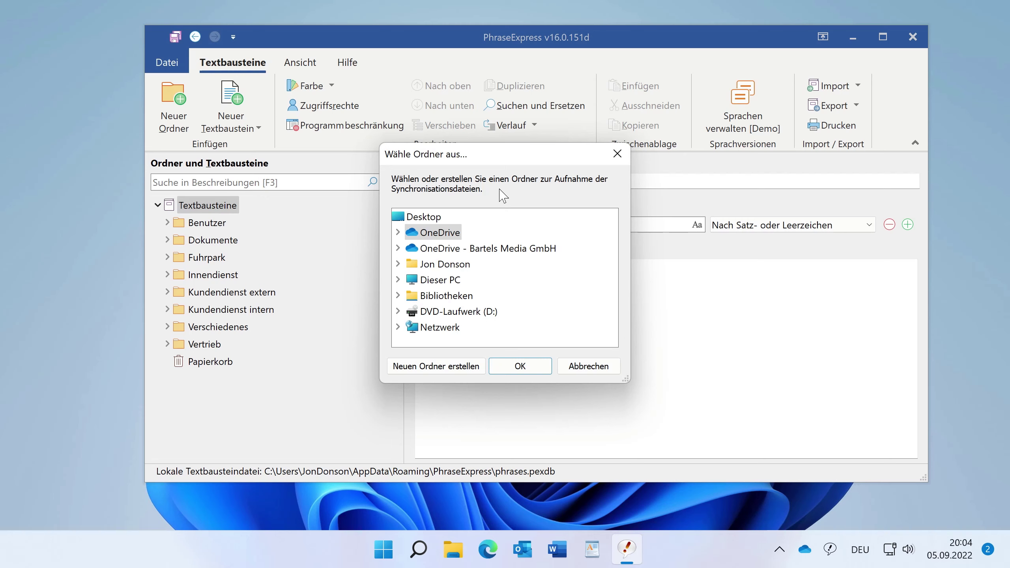
left_click(398, 248)
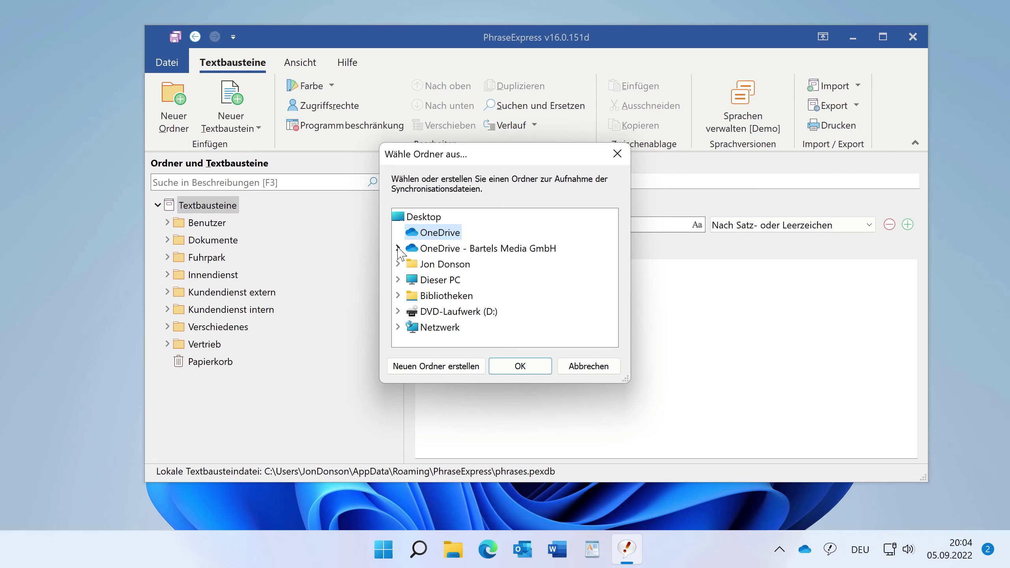
left_click(442, 280)
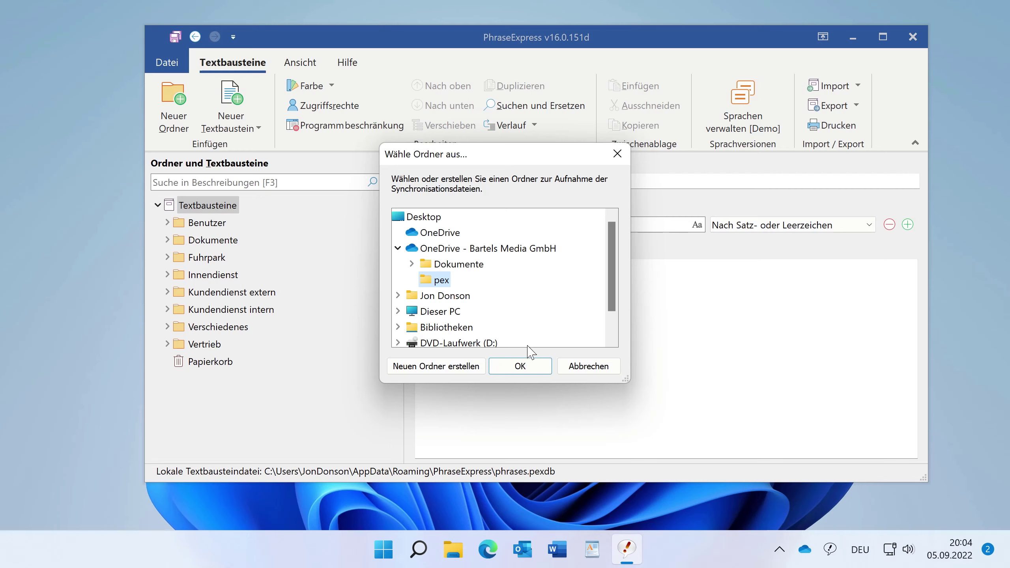
left_click(520, 367)
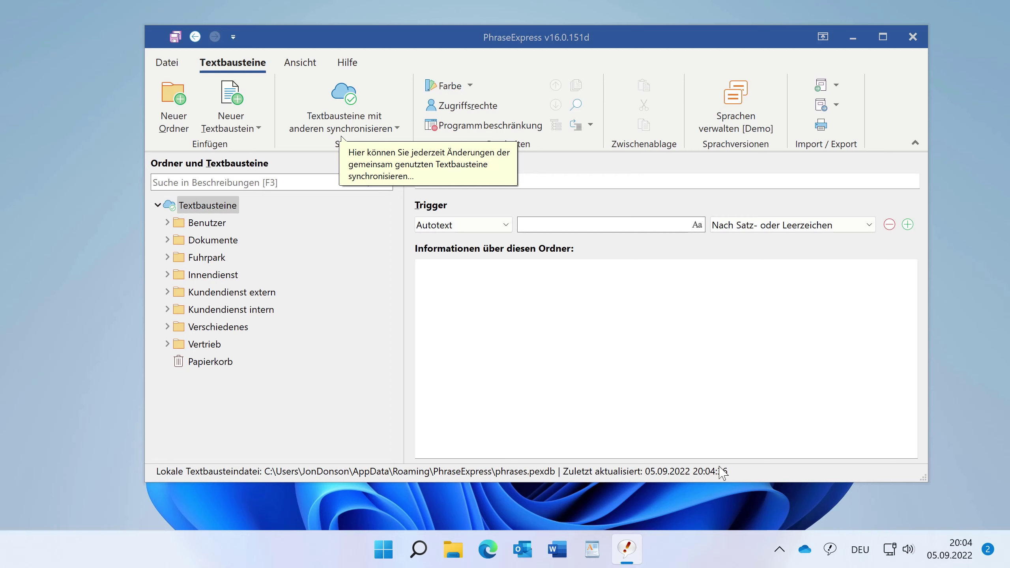
- Switch to the OneDrive settings and turn off Dateien bei Bedarf, accepting the download of all files to this PC
left_click(804, 554)
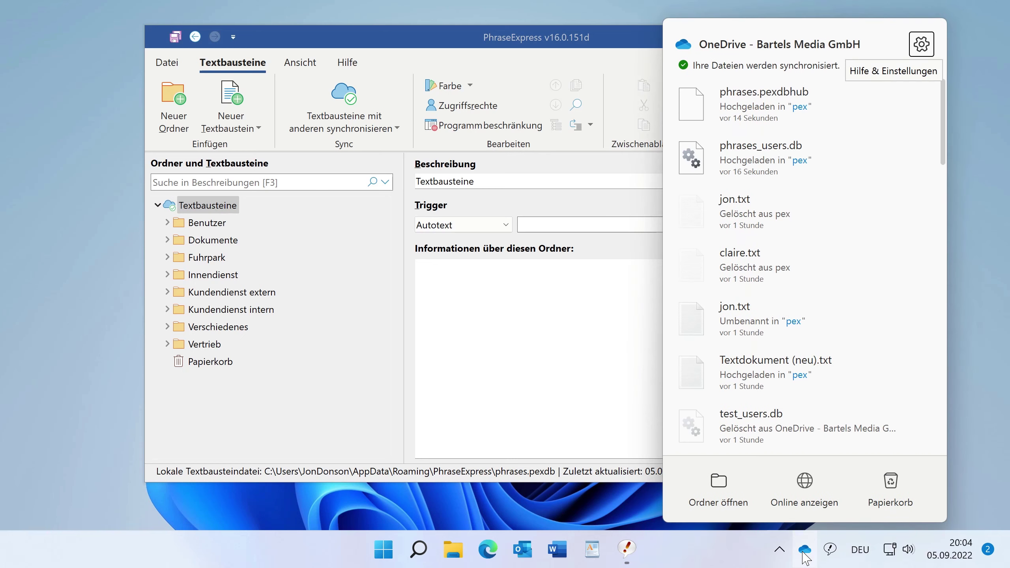
left_click(926, 47)
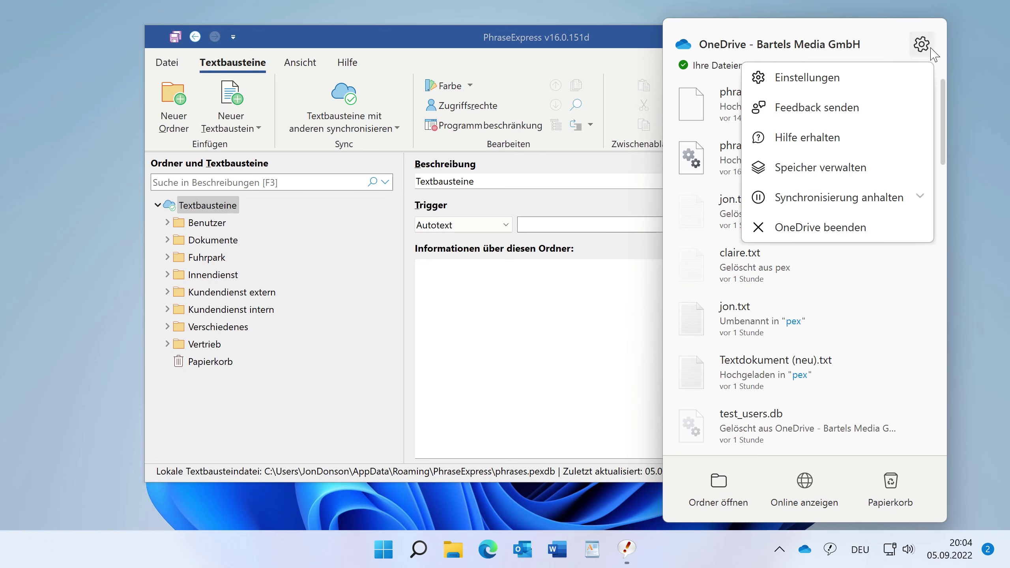
left_click(871, 75)
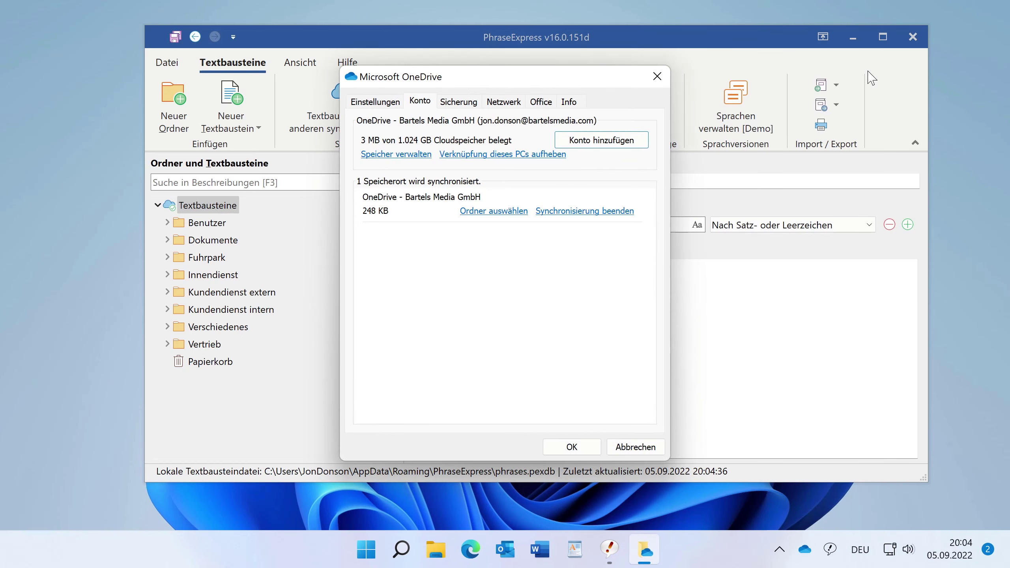
left_click(374, 102)
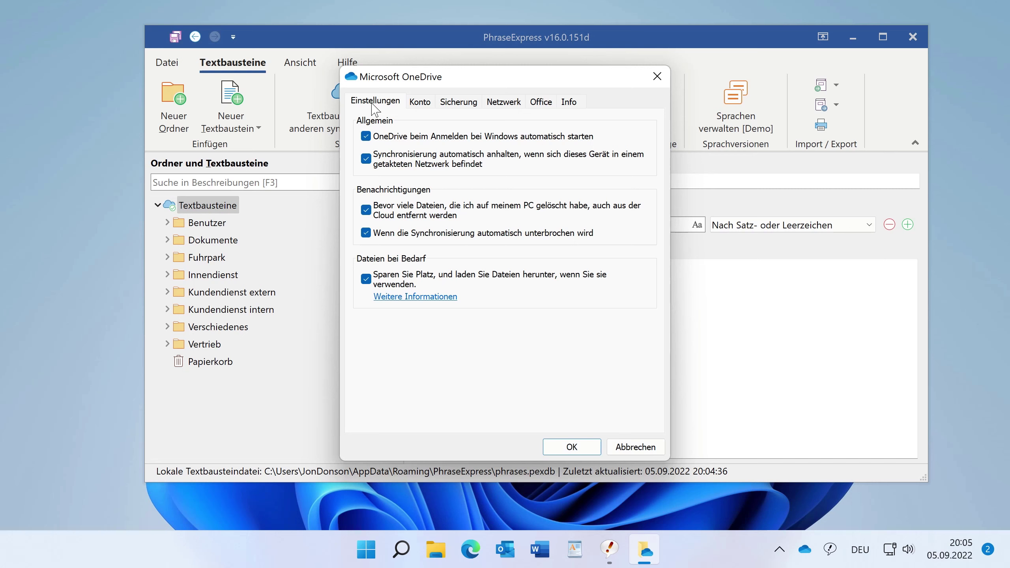
left_click(366, 279)
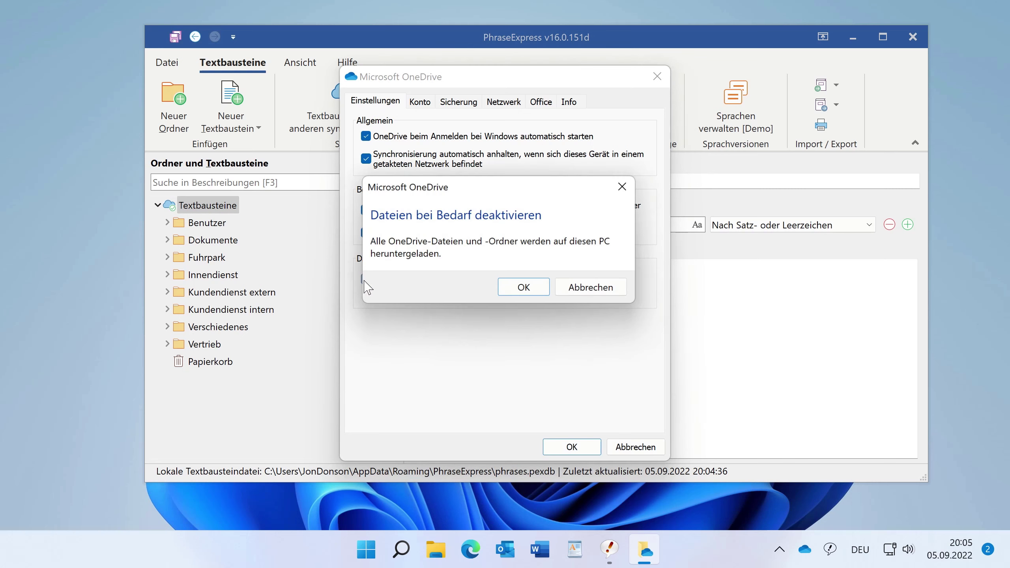
left_click(524, 290)
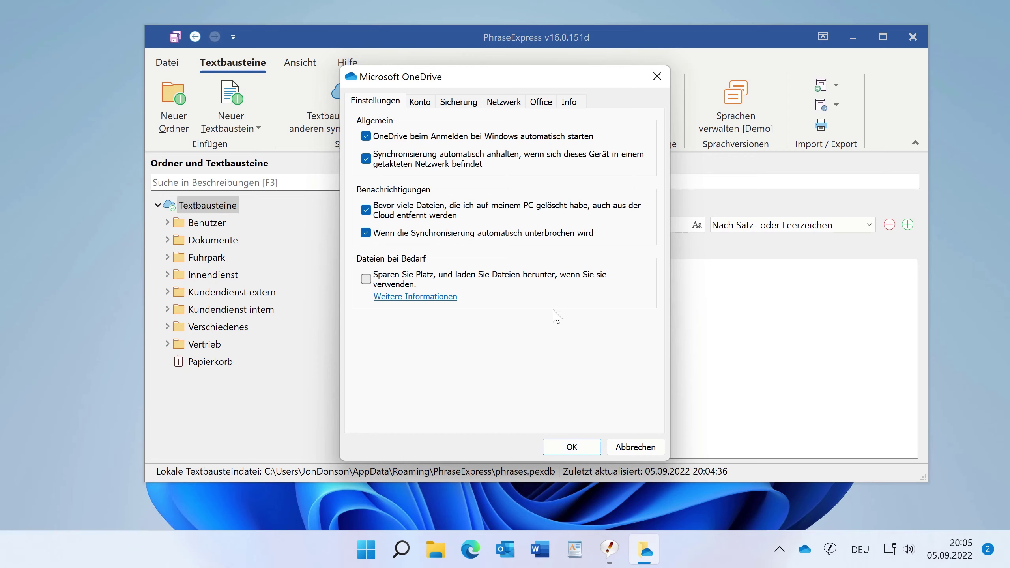
left_click(571, 447)
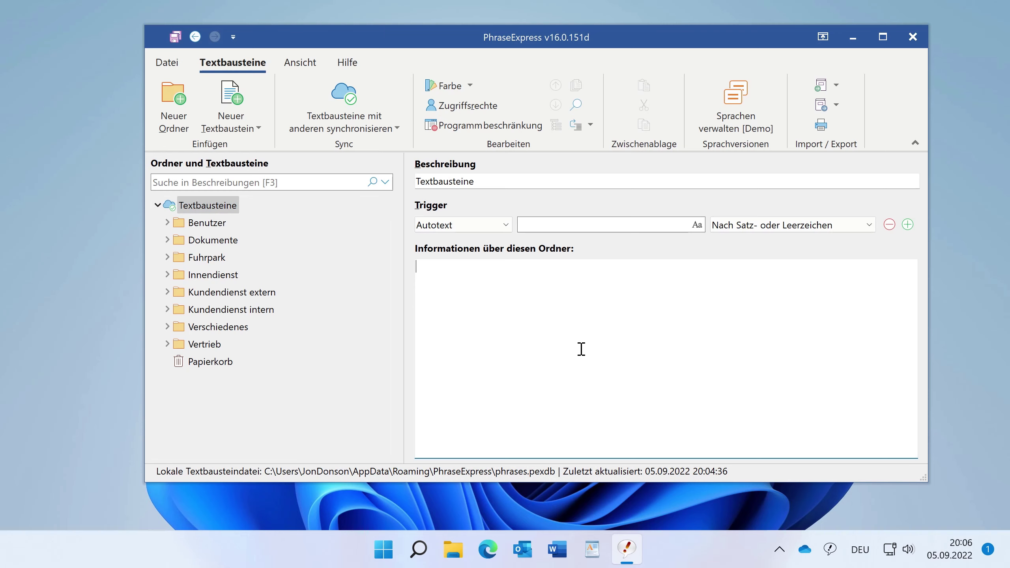
- Paste the licence keys into the Lizenzen list of the PhraseExpress sync user management and close it
left_click(238, 204)
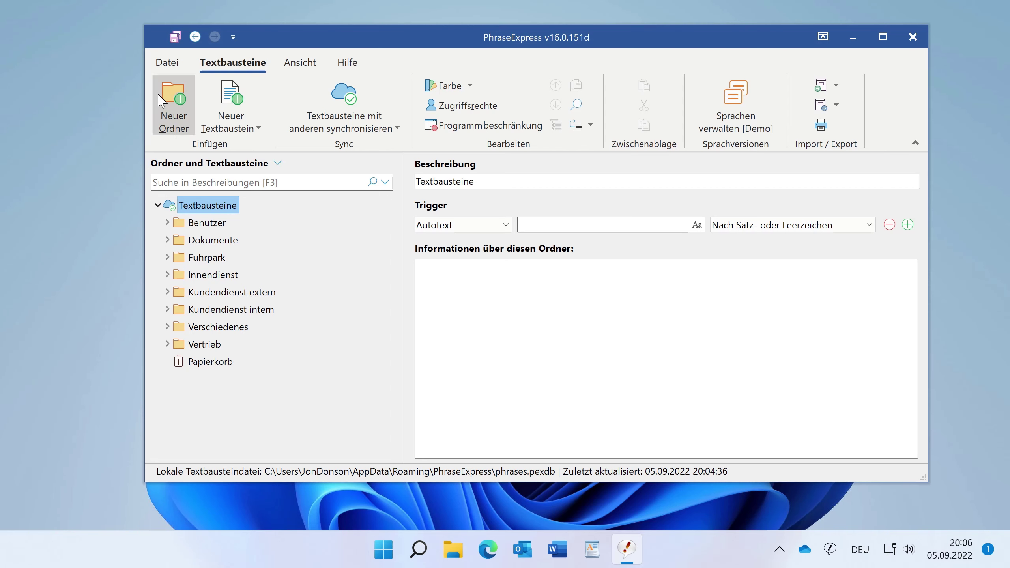
left_click(167, 62)
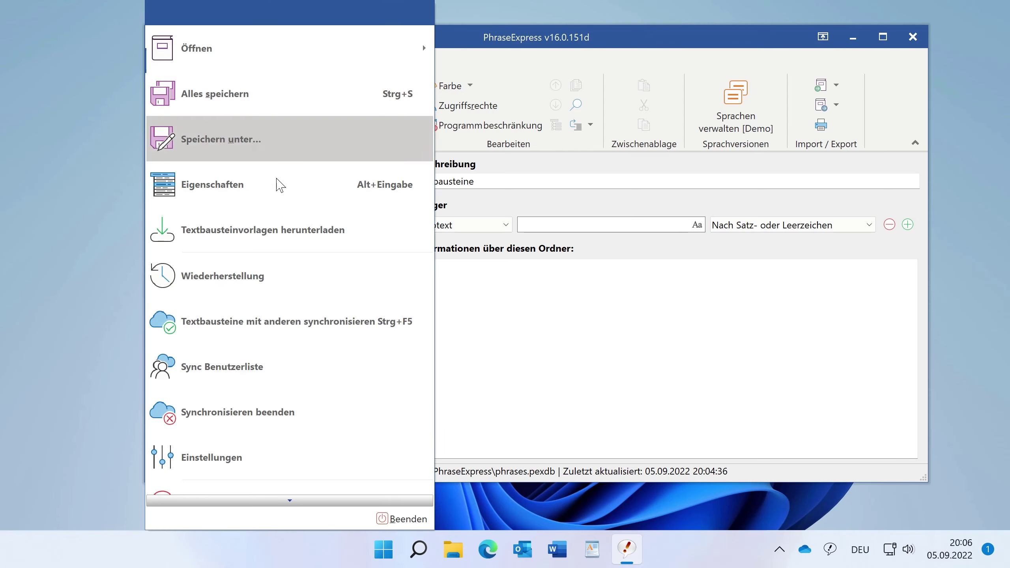
left_click(273, 365)
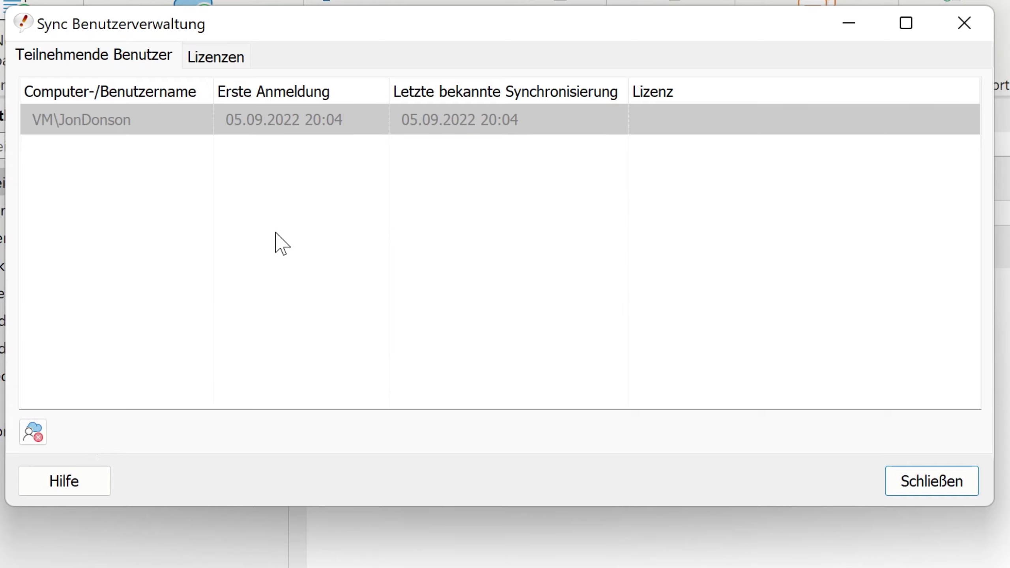
left_click(241, 59)
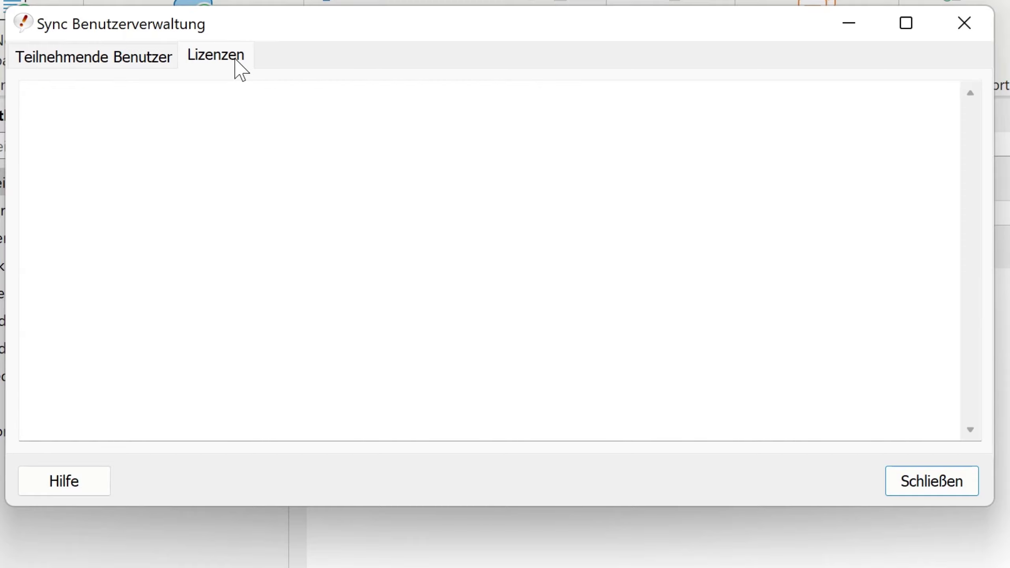
left_click(239, 131)
key("ctrl+v")
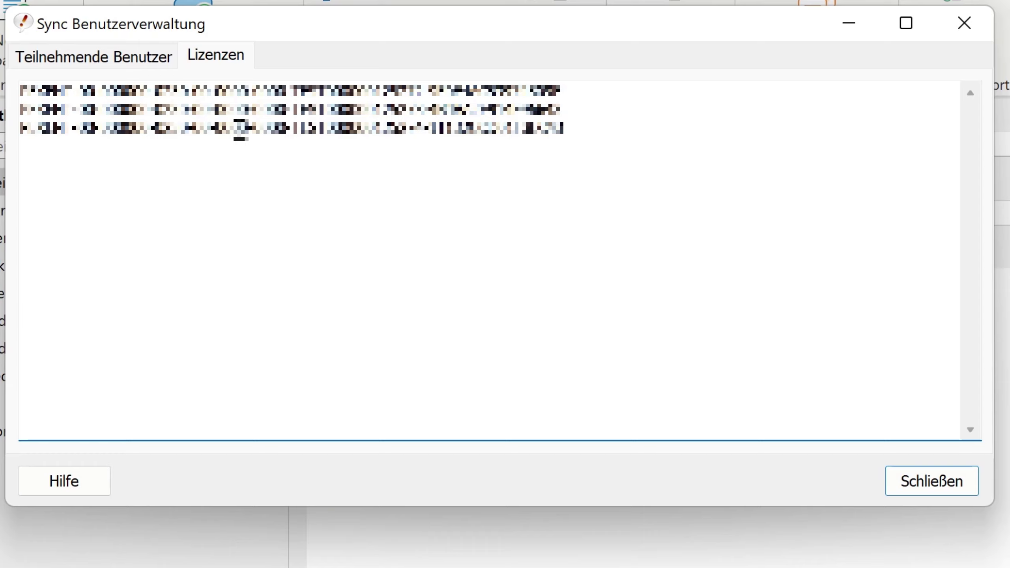
left_click(911, 483)
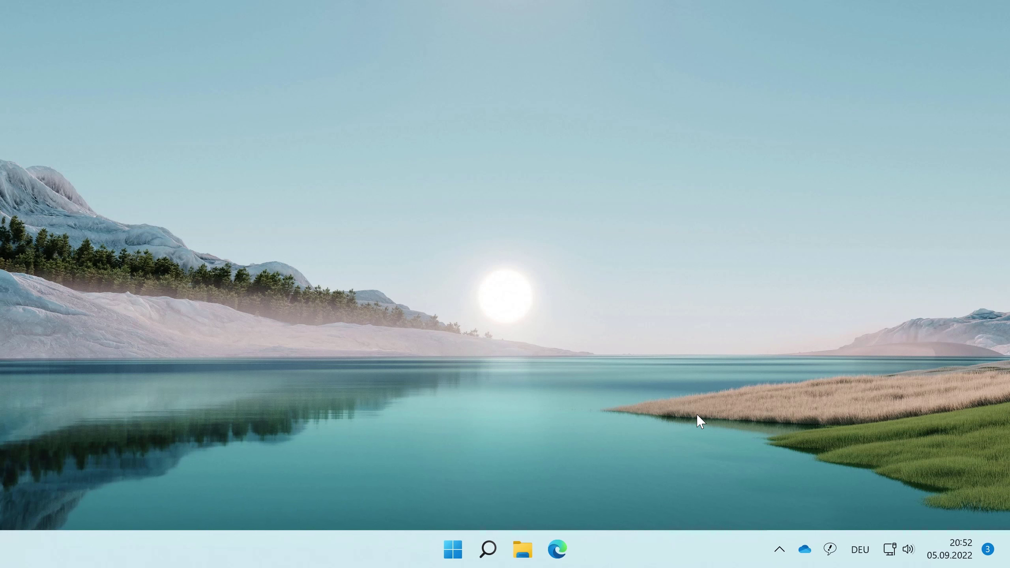
- On the second computer, disable Dateien bei Bedarf in the OneDrive settings and accept the full file download
left_click(804, 549)
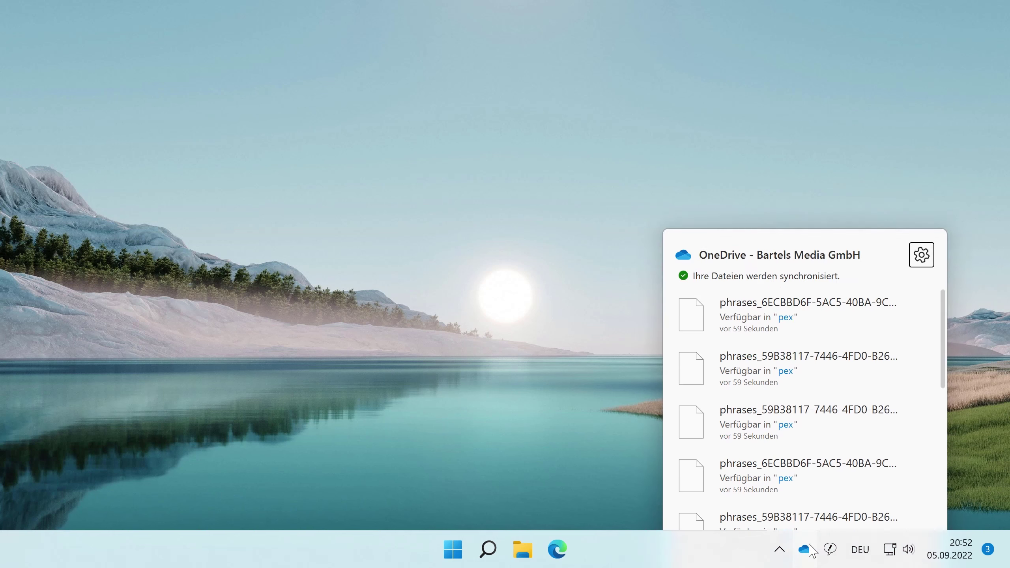
left_click(921, 43)
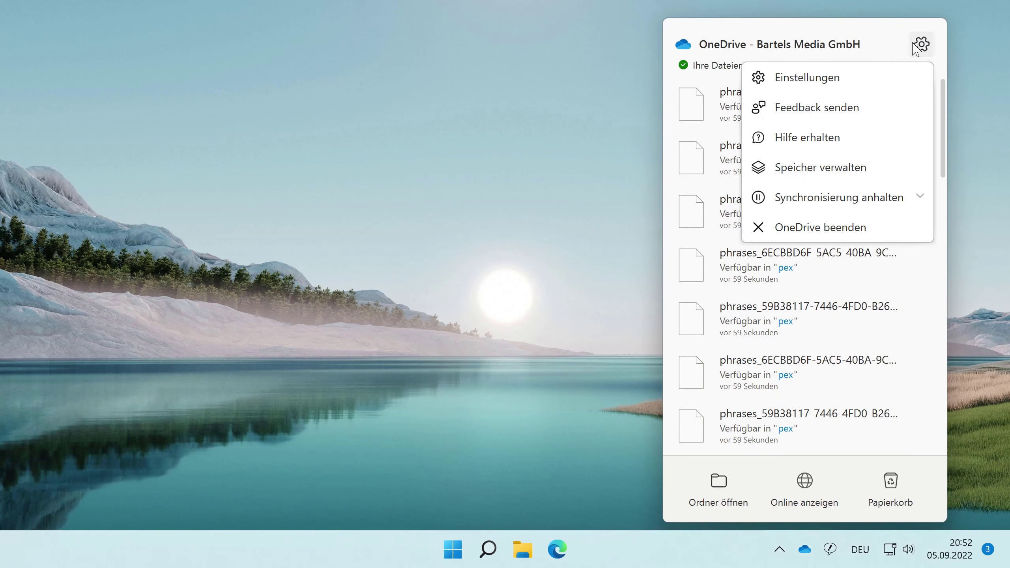
left_click(849, 86)
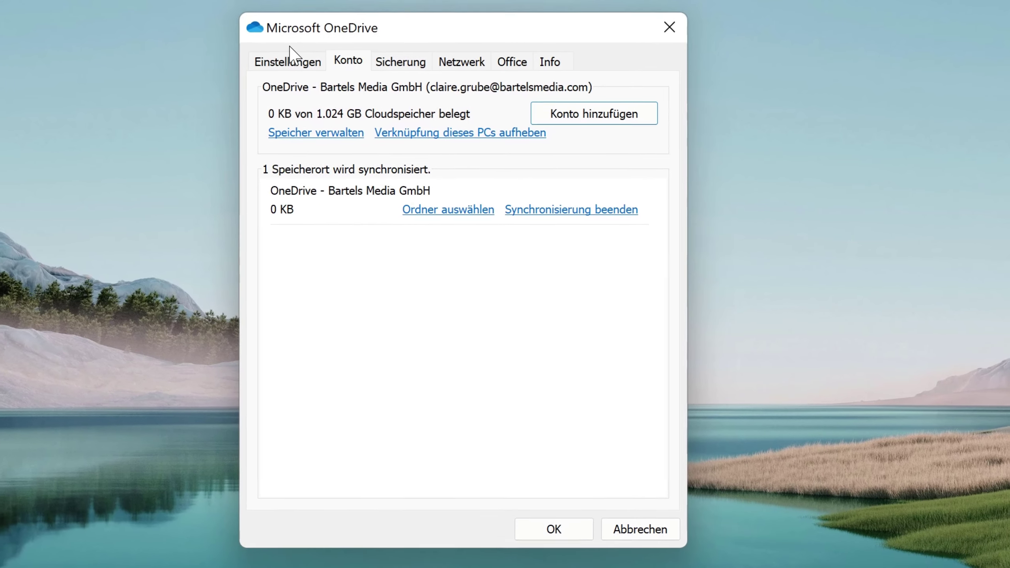
left_click(357, 94)
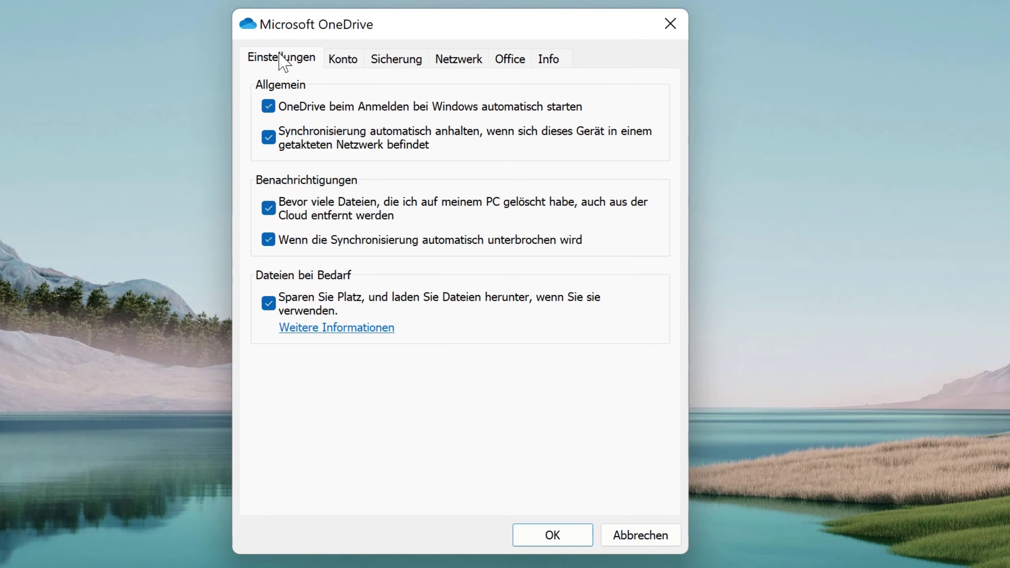
left_click(270, 303)
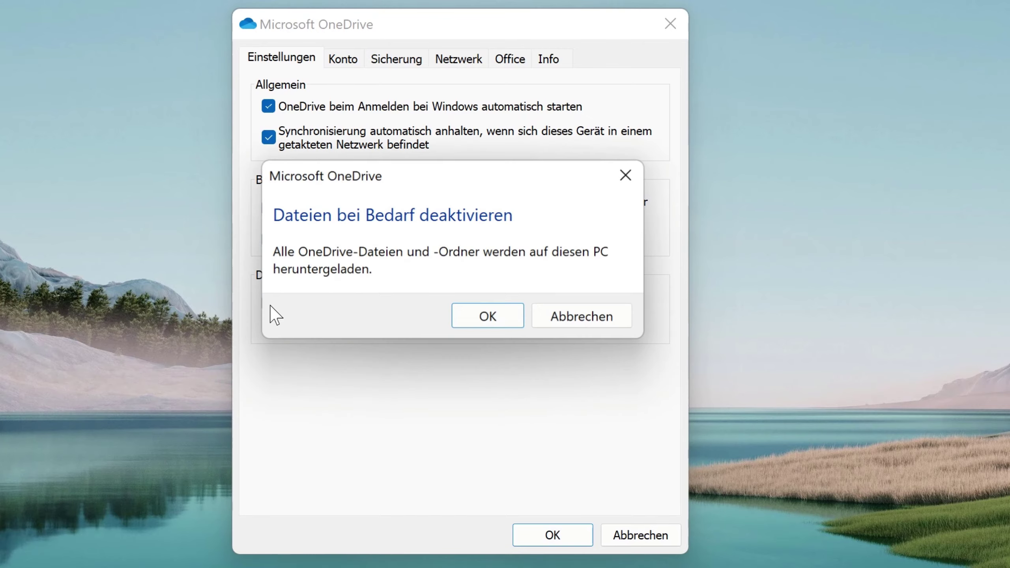
left_click(496, 323)
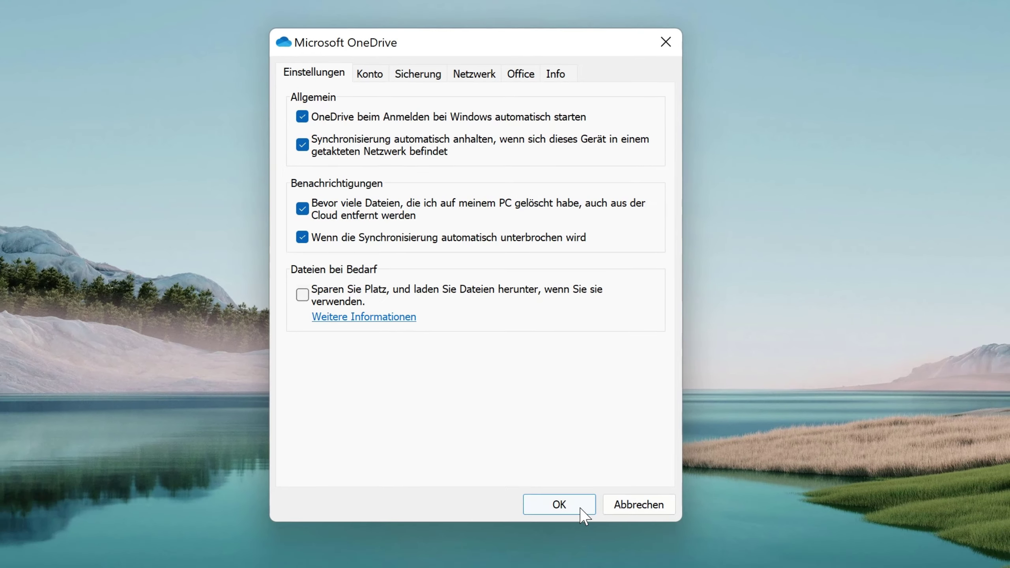
left_click(573, 537)
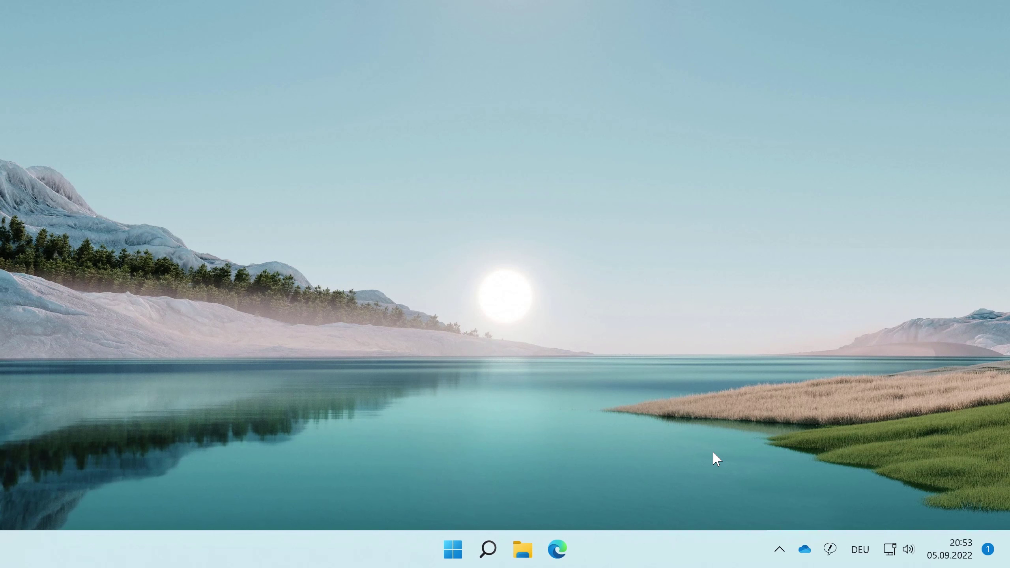
- Open PhraseExpress and load the provided text modules from the pex folder of OneDrive - Bartels Media GmbH, without importing the existing local ones
right_click(831, 553)
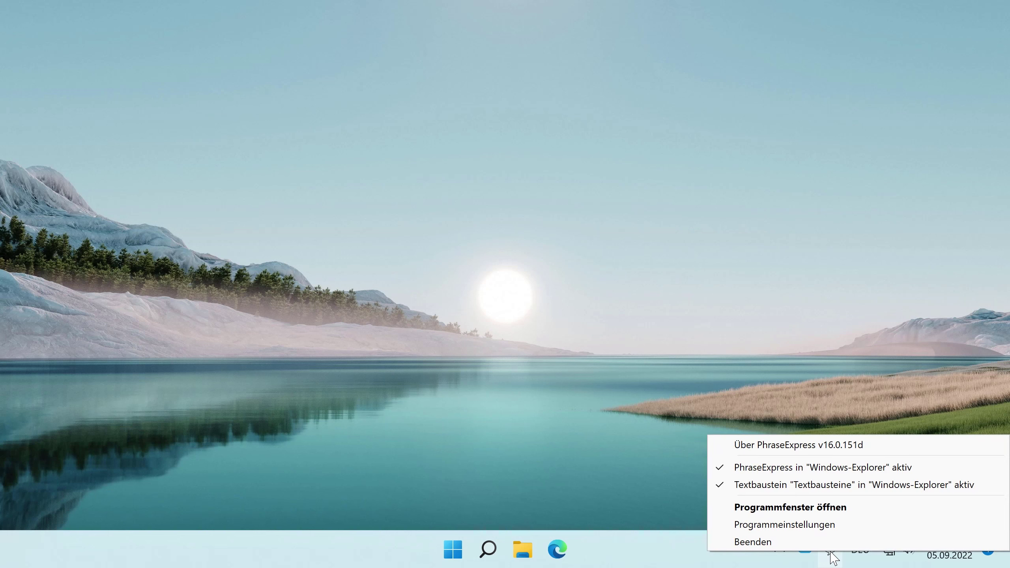
left_click(830, 508)
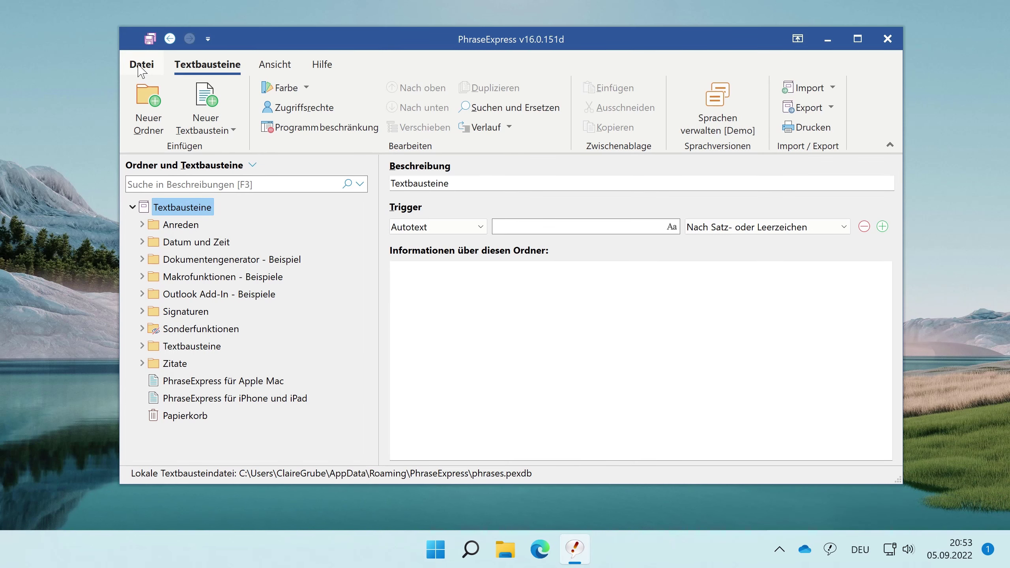
left_click(142, 64)
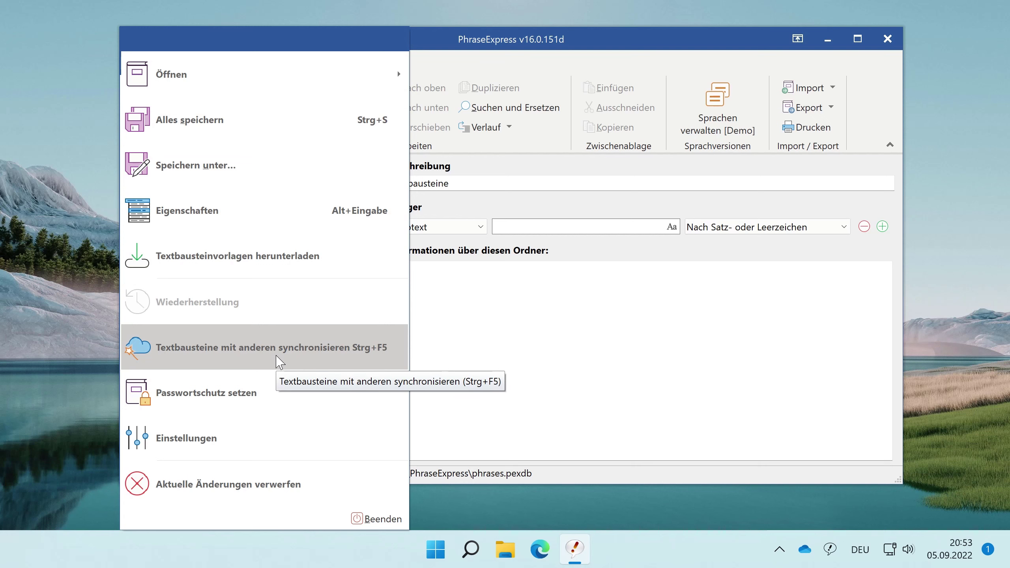
left_click(280, 361)
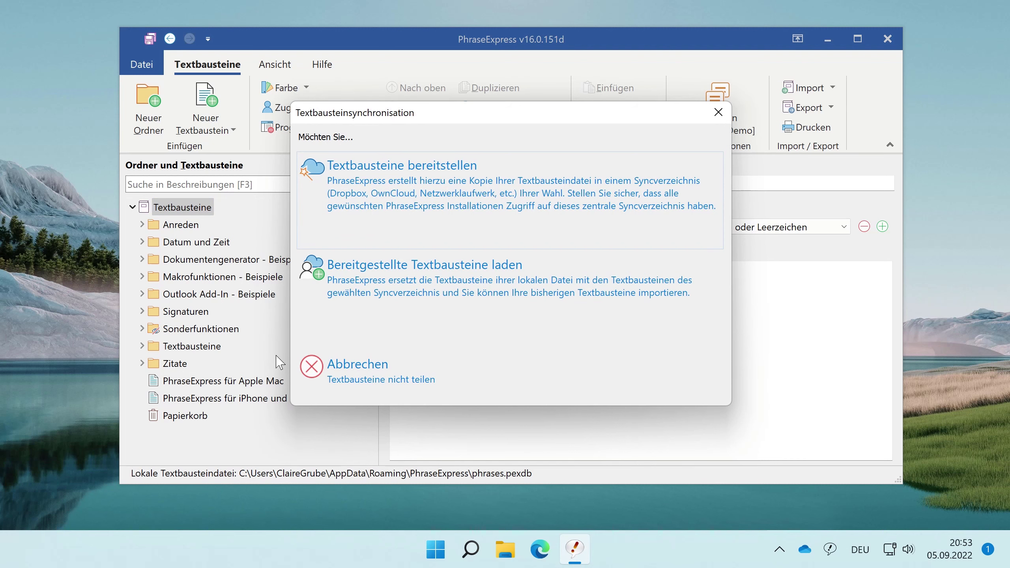
left_click(467, 300)
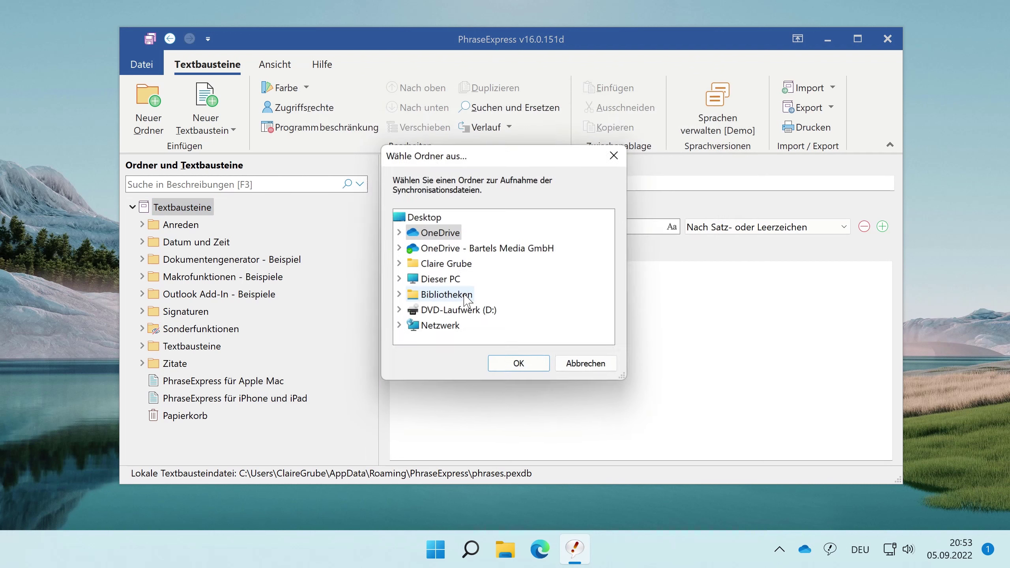
left_click(398, 248)
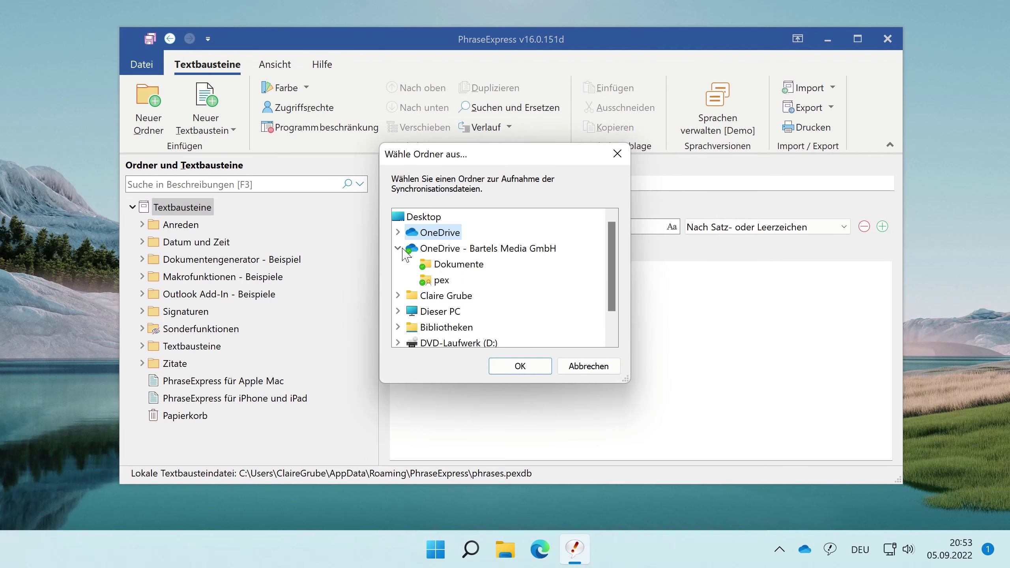
left_click(442, 281)
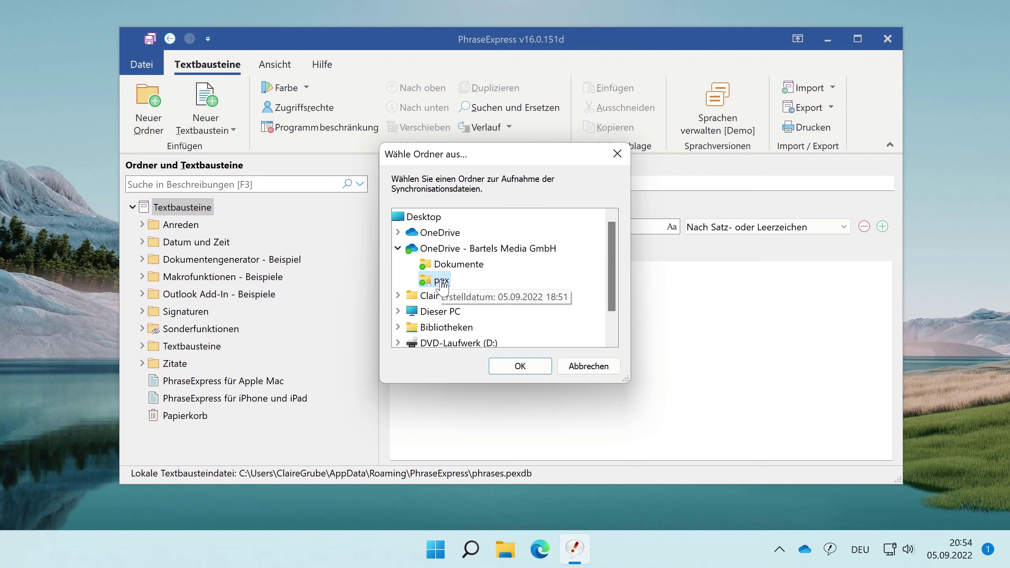
left_click(537, 367)
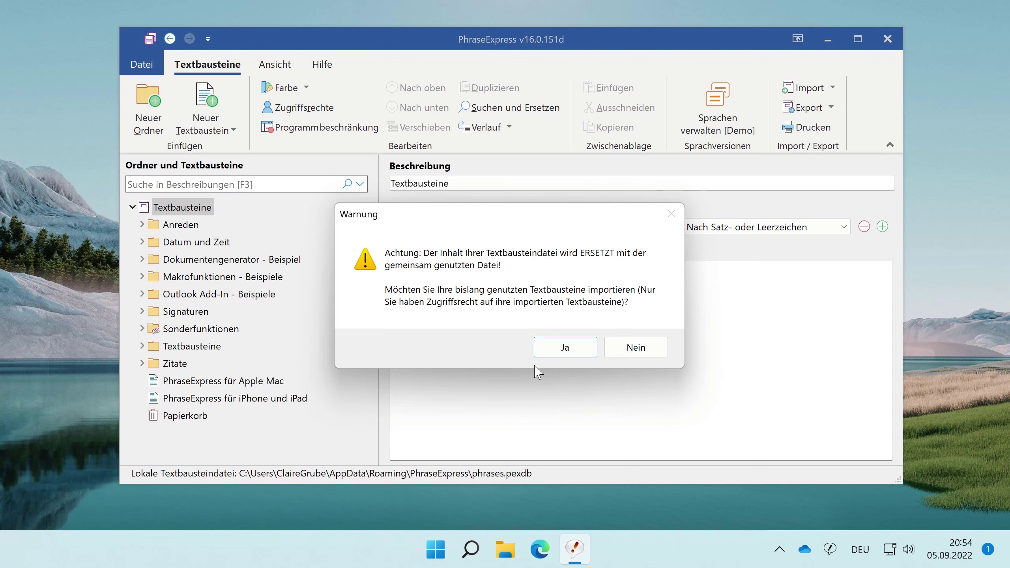
left_click(657, 347)
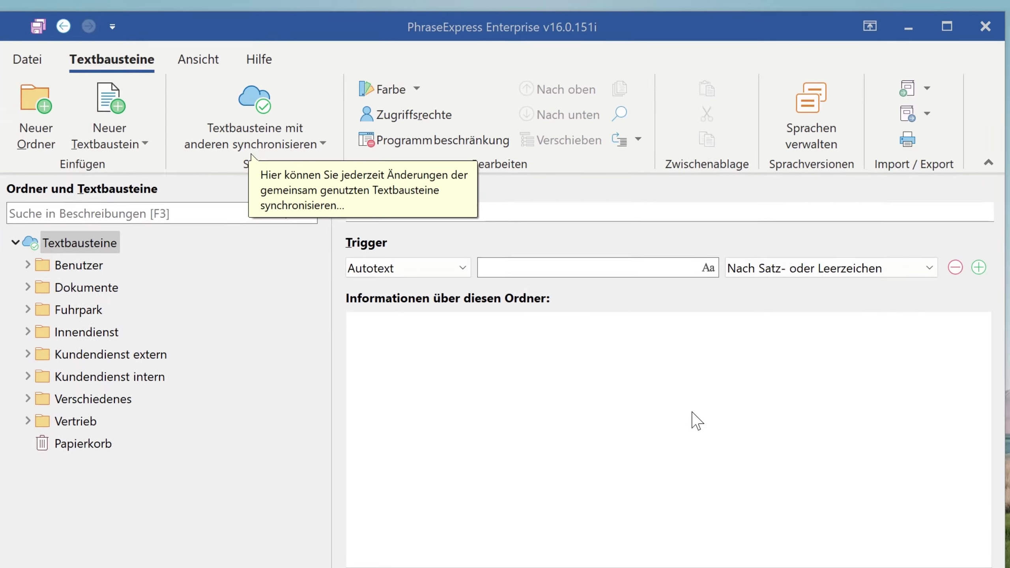
- Name the new text module with the colleague's first name and synchronise the change from the second computer to the first
type("Claire")
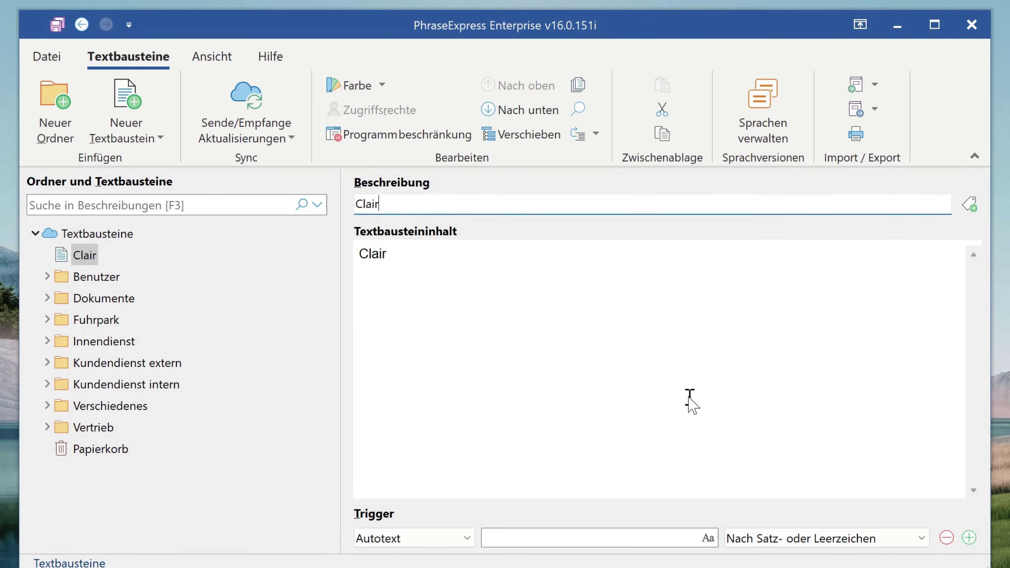
left_click(225, 112)
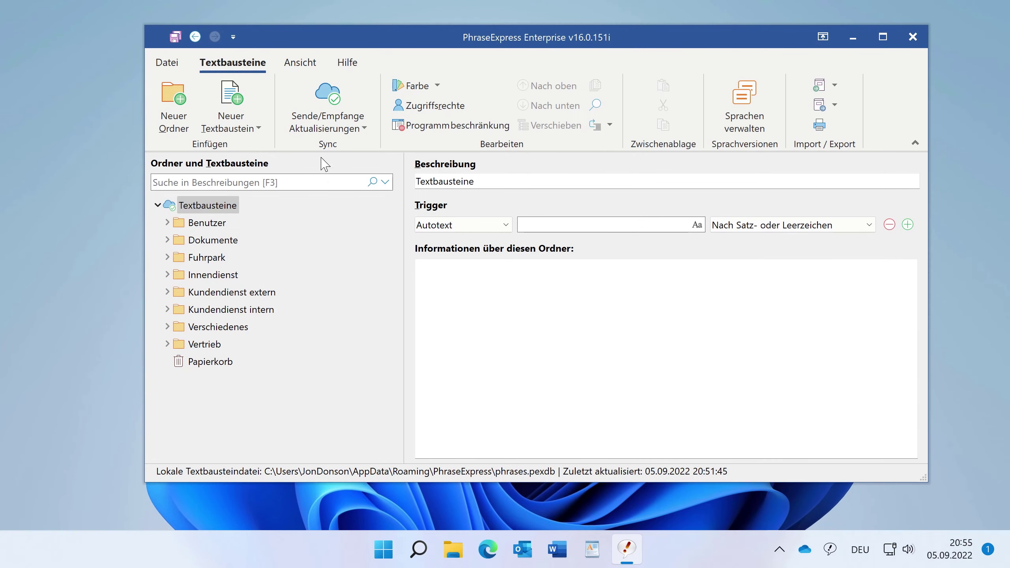
left_click(314, 91)
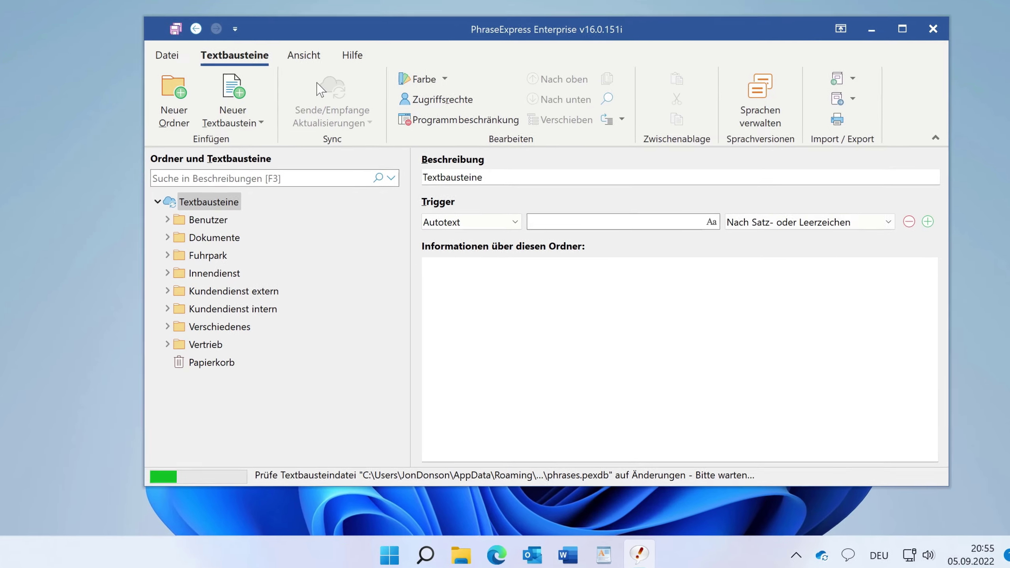